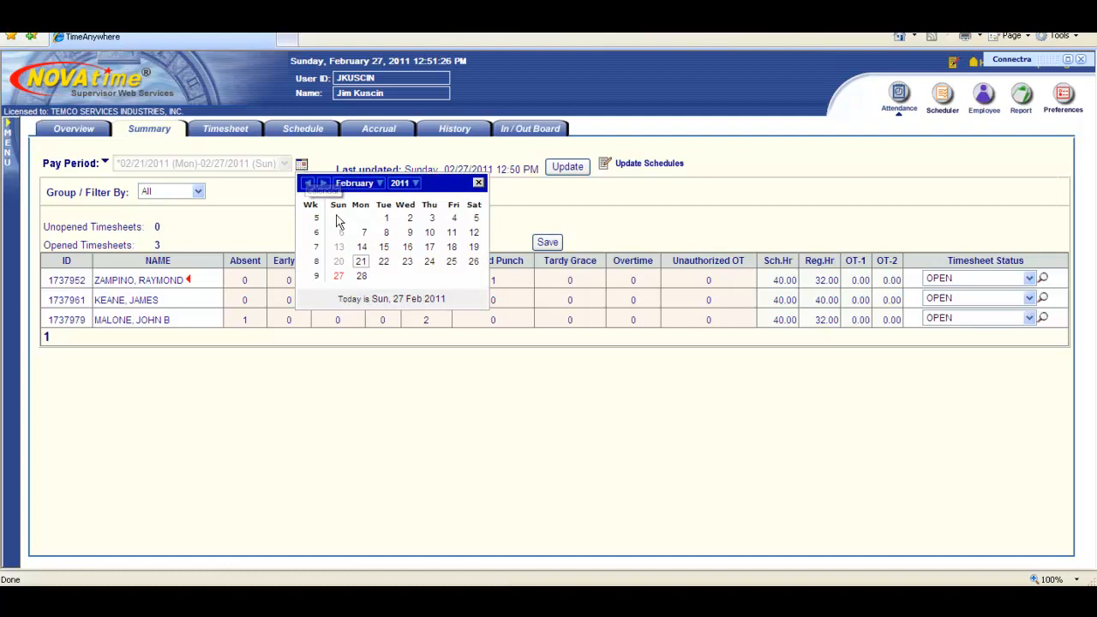
# - In the pay period containing February 25, 2011, set the Tue 02/22/2011 out time to 2:30P for the employee with the missed punch and save
pyautogui.click(451, 264)
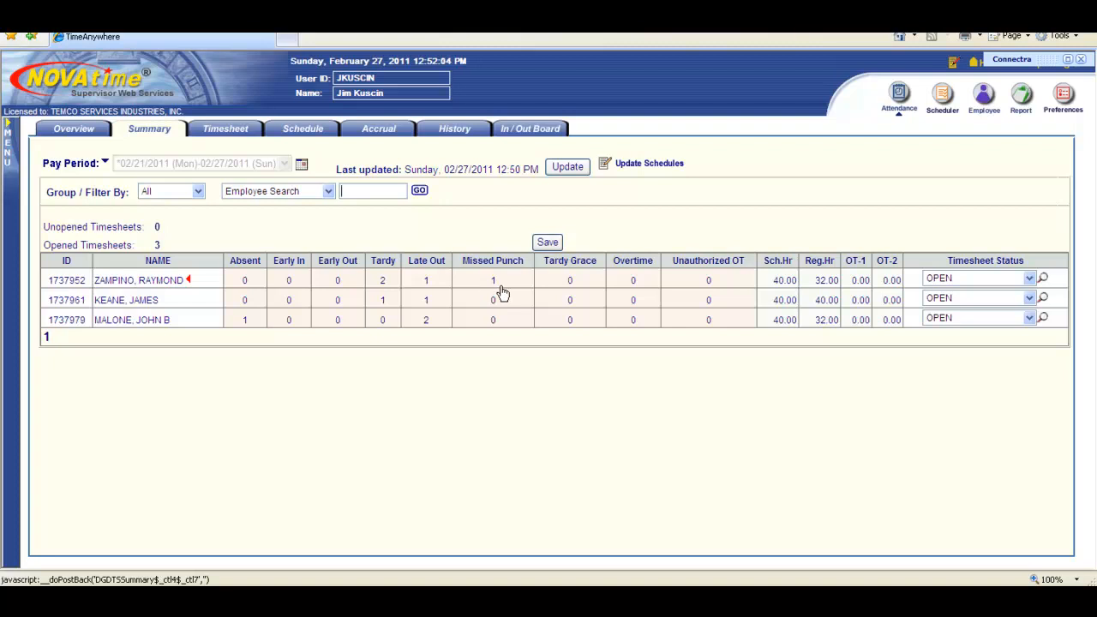
pyautogui.click(172, 283)
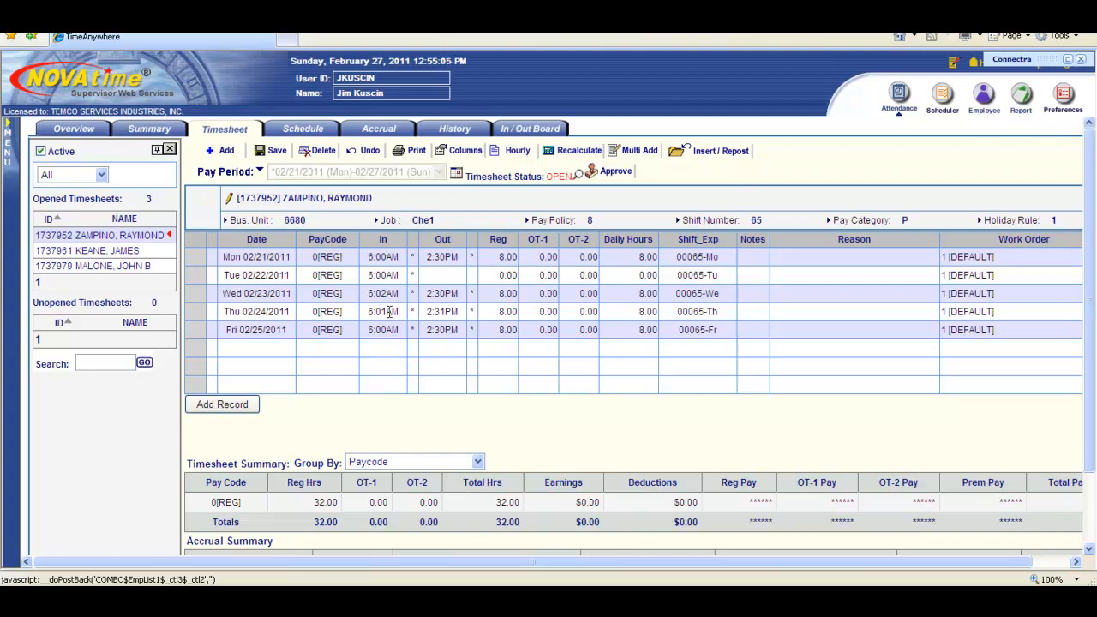
pyautogui.click(436, 276)
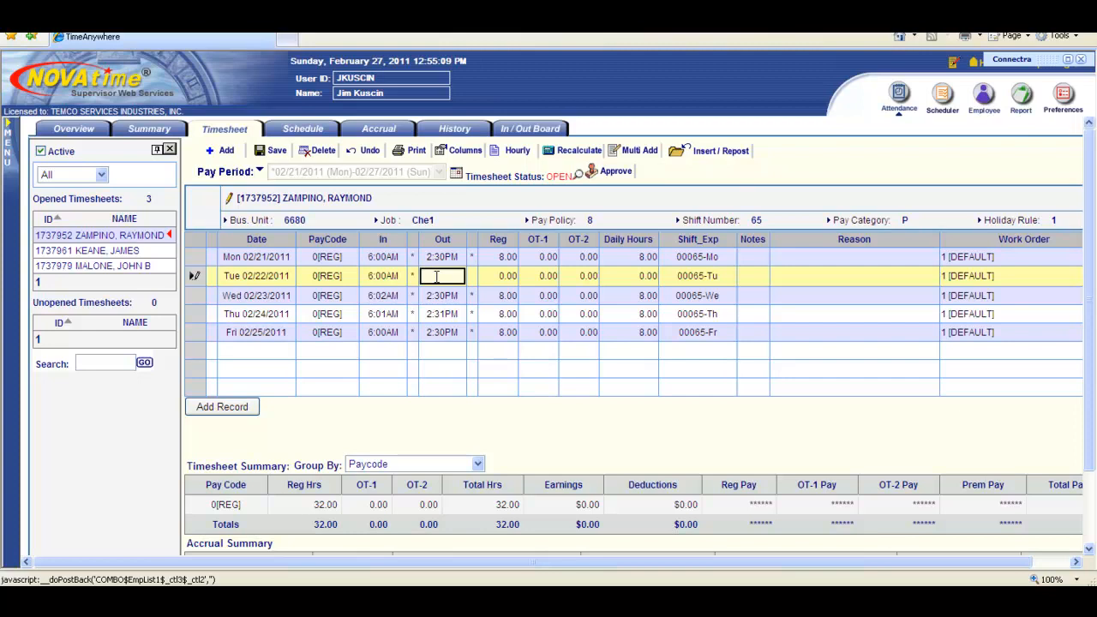
pyautogui.write('2:30P')
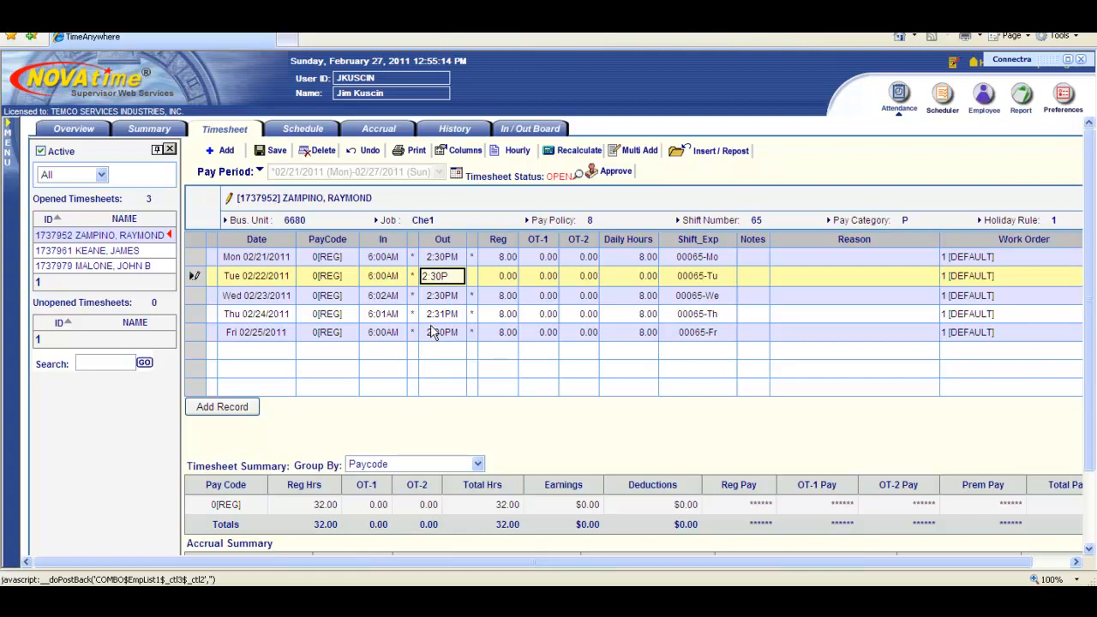
pyautogui.click(273, 155)
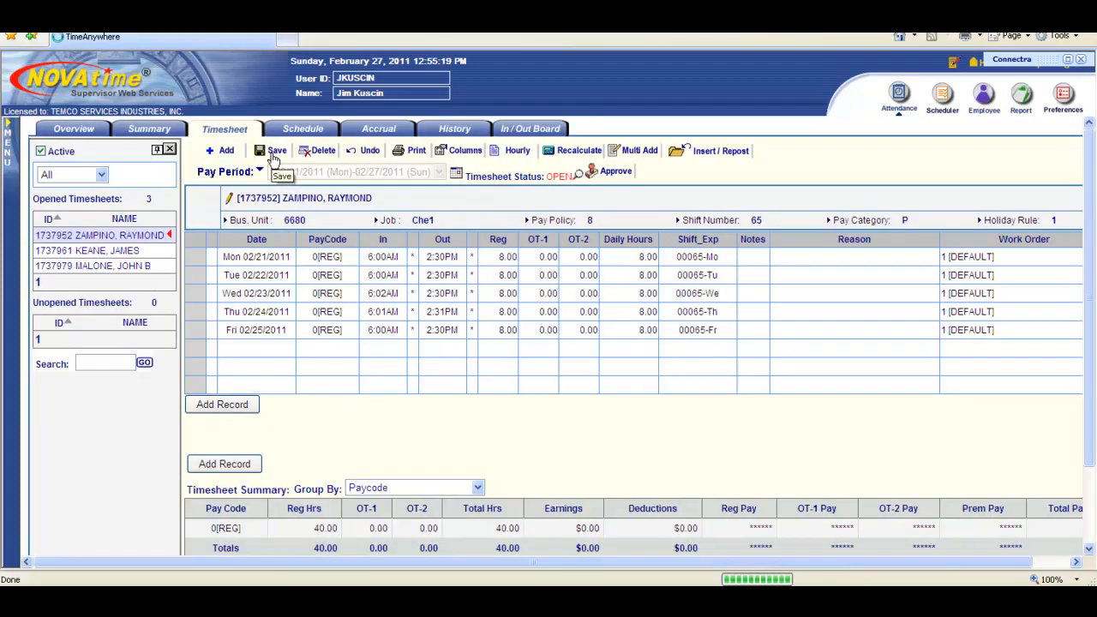
# - Reopen the first employee's timesheet from the summary, set the Tue 02/22/2011 reason to FTP [FORGOT TO PUNCH] and save
pyautogui.click(155, 139)
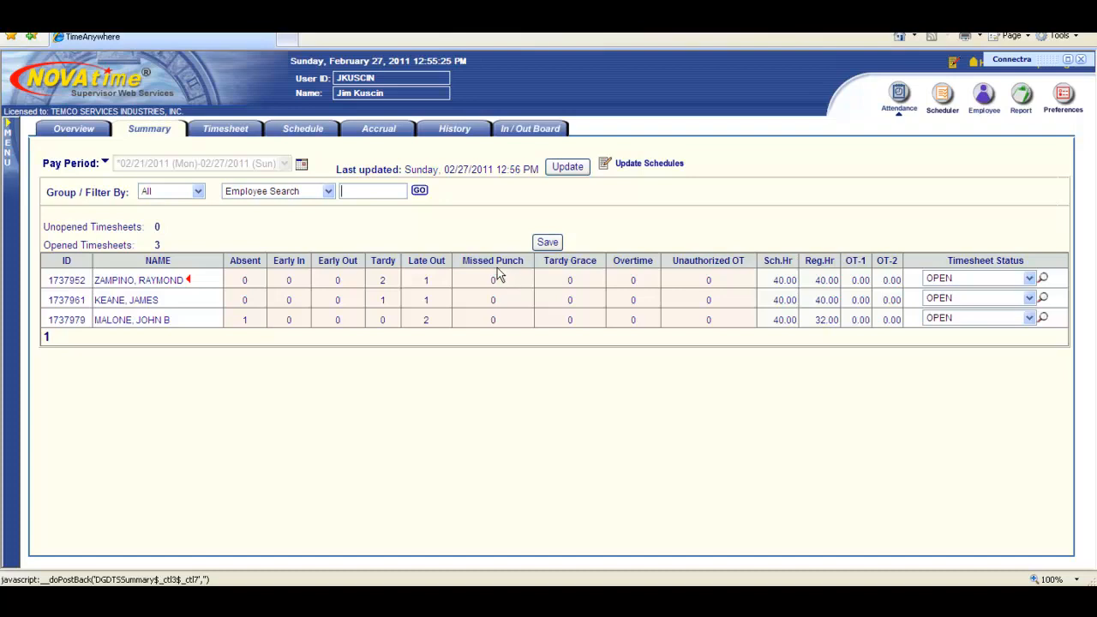
pyautogui.click(177, 285)
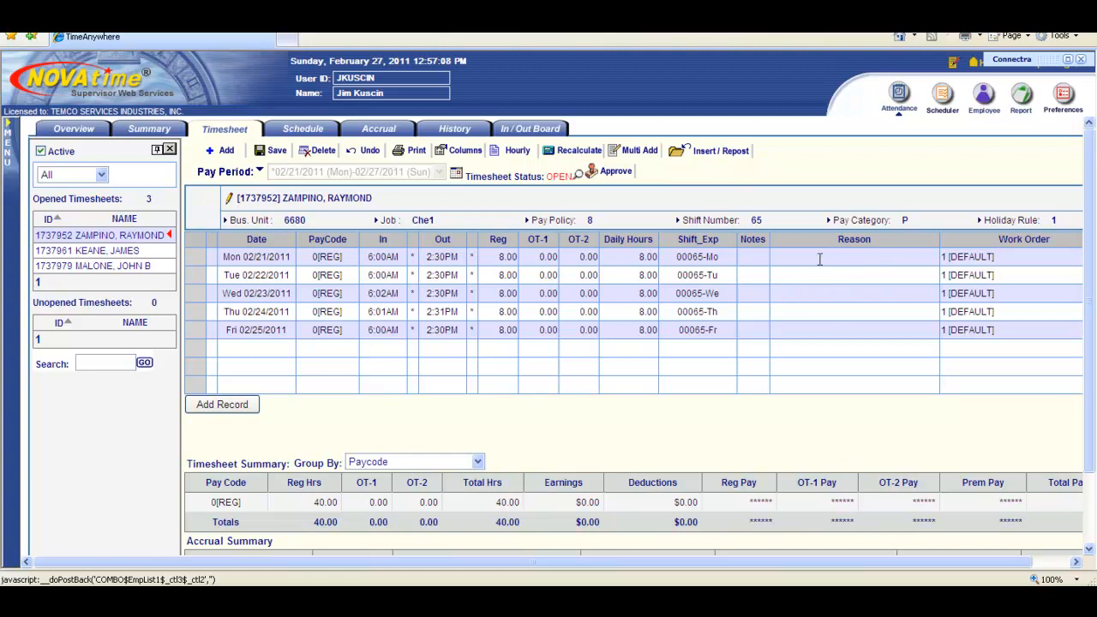
pyautogui.click(867, 274)
pyautogui.click(930, 276)
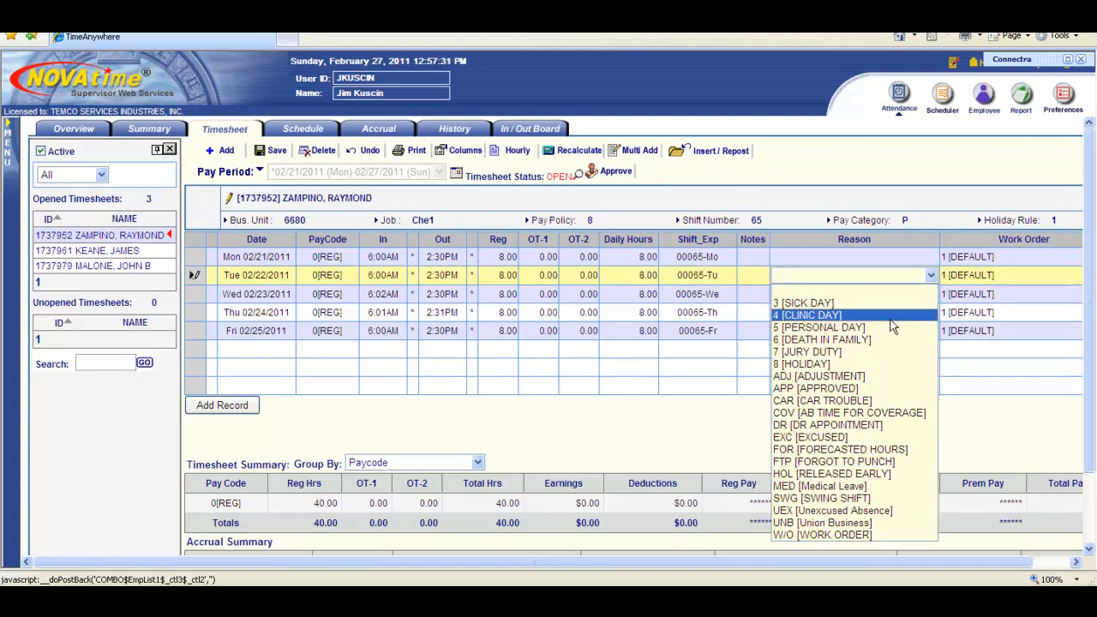
pyautogui.click(878, 464)
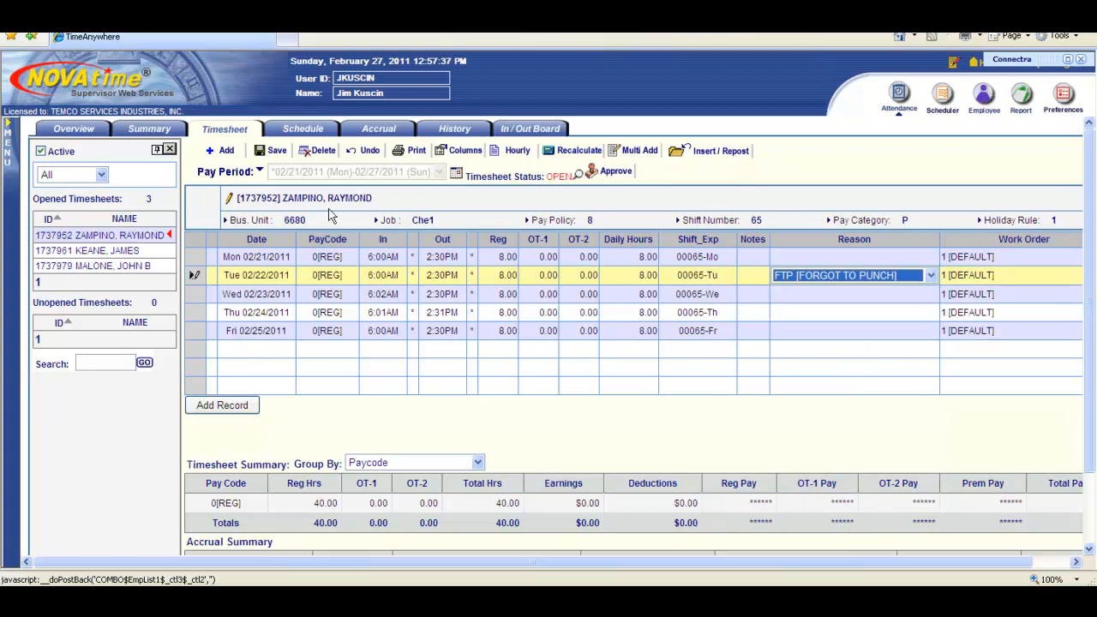
pyautogui.click(273, 151)
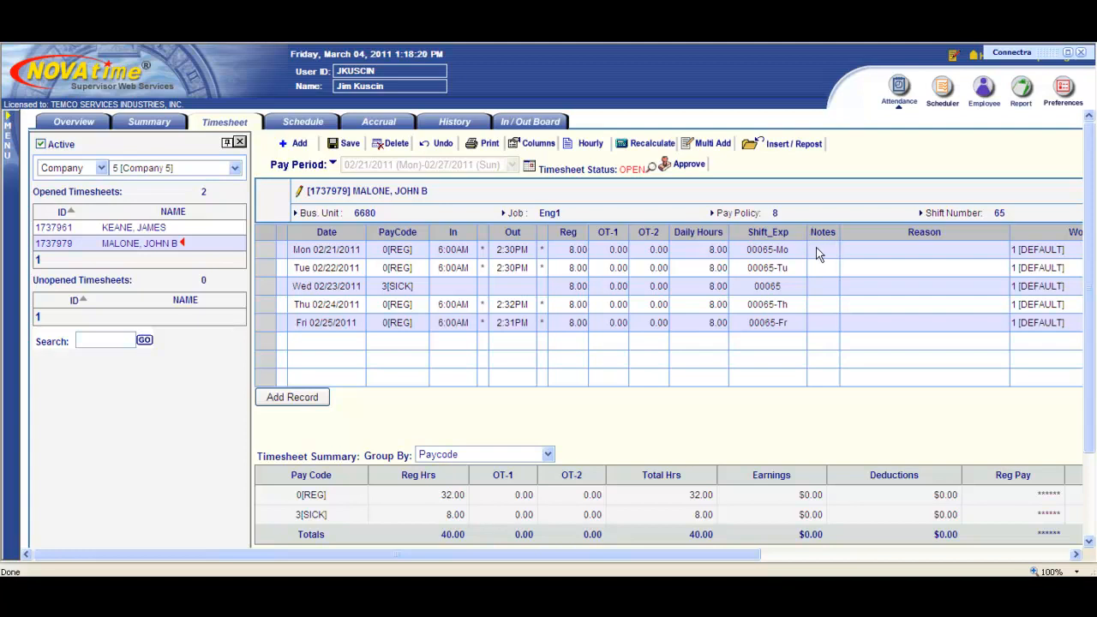
# - Add the note "Misc notes" to the Mon 02/21/2011 record and save the timesheet
pyautogui.click(817, 251)
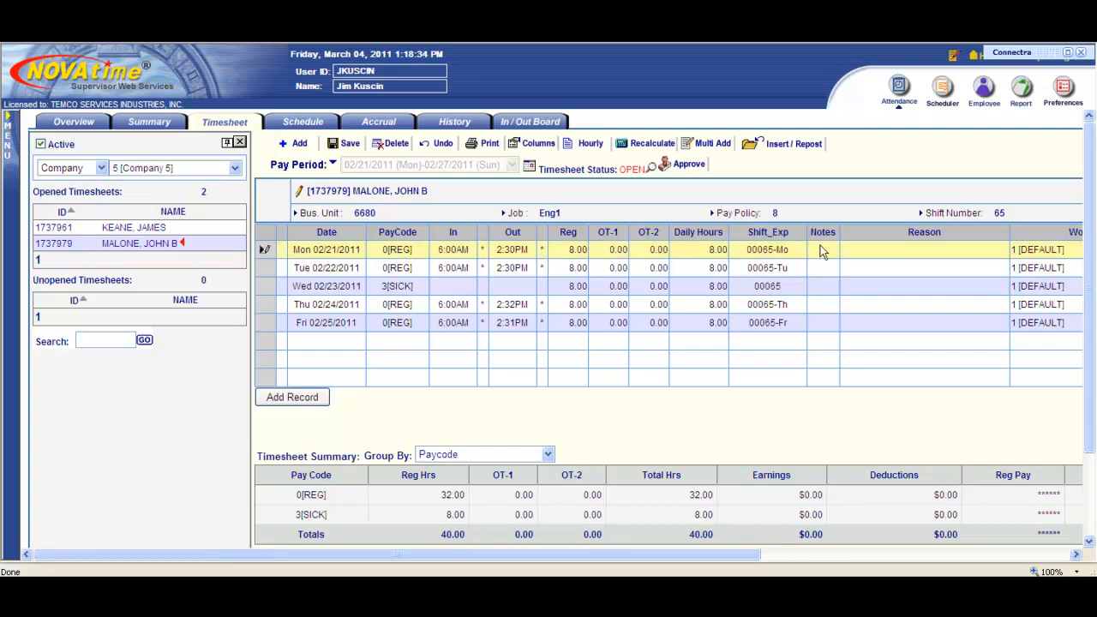
pyautogui.click(819, 247)
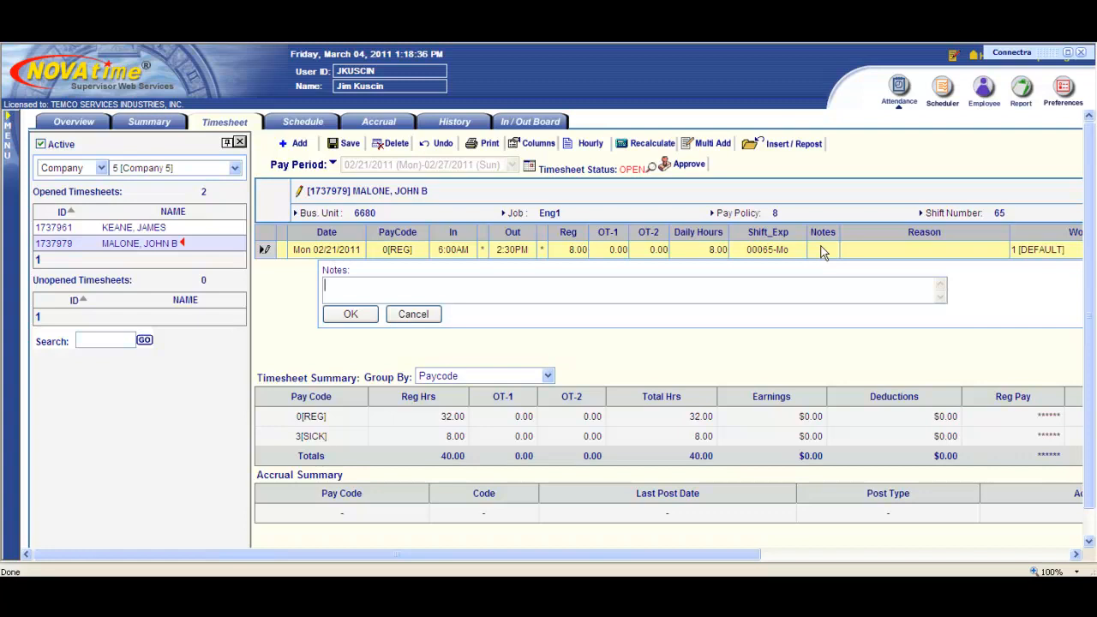
pyautogui.write('Misc notes')
pyautogui.click(344, 316)
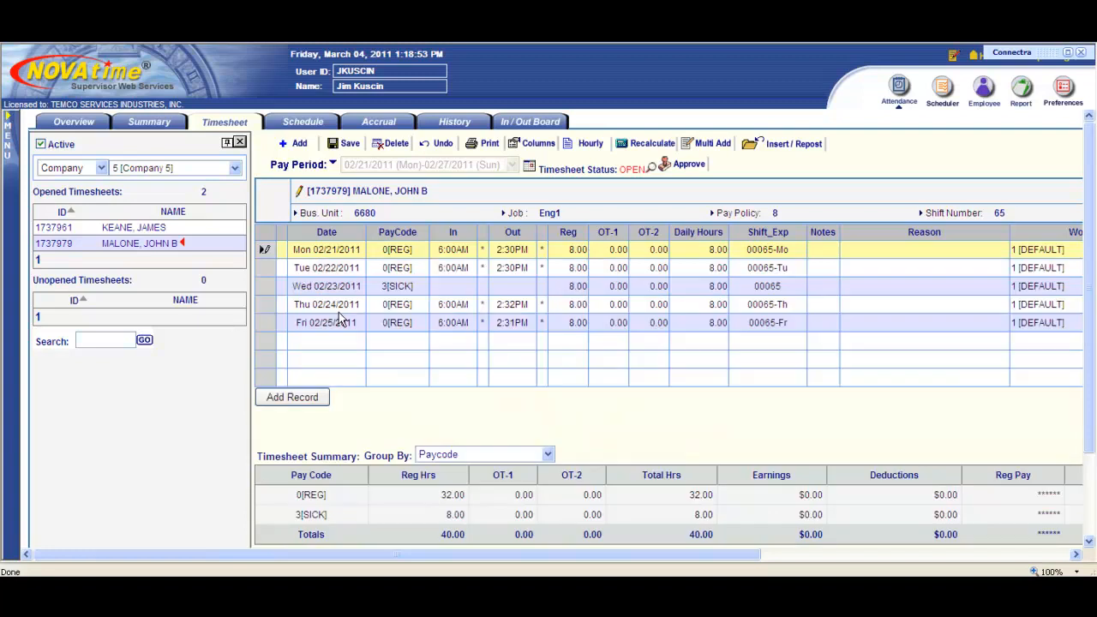
pyautogui.click(348, 145)
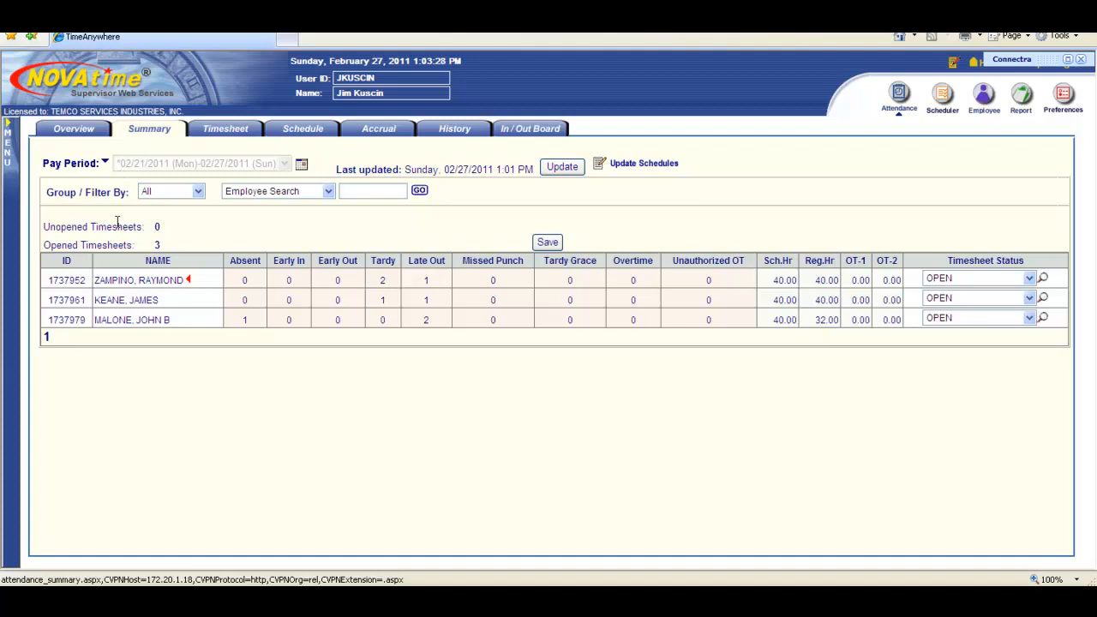
# - Set the Wed 02/23/2011 work order to 10 [Work Order 10] on the second employee's timesheet and save
pyautogui.click(122, 301)
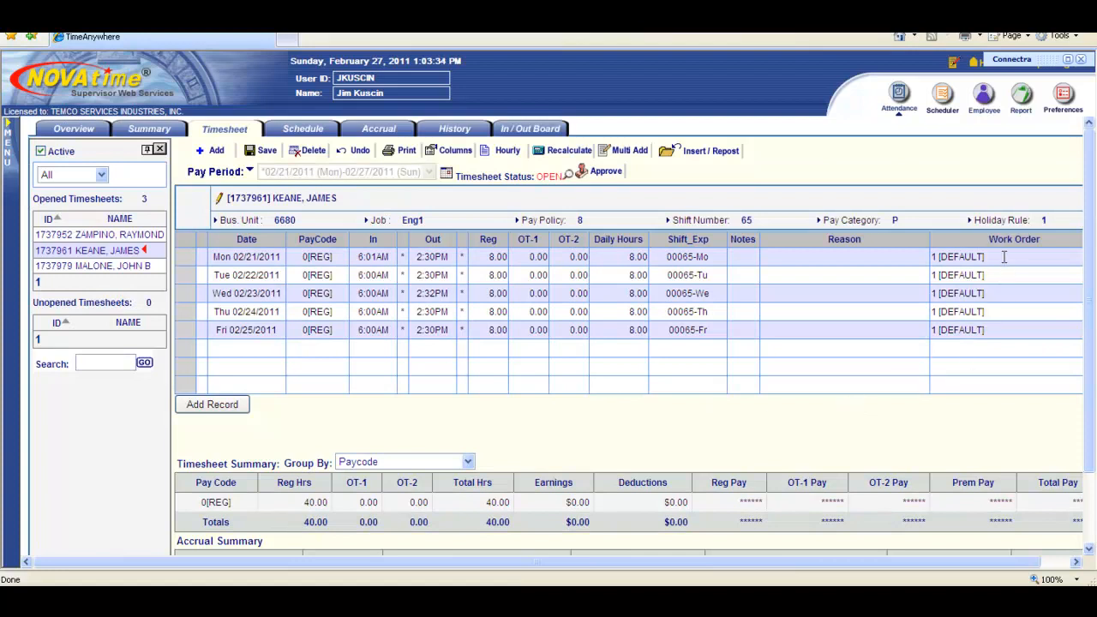
pyautogui.click(1016, 293)
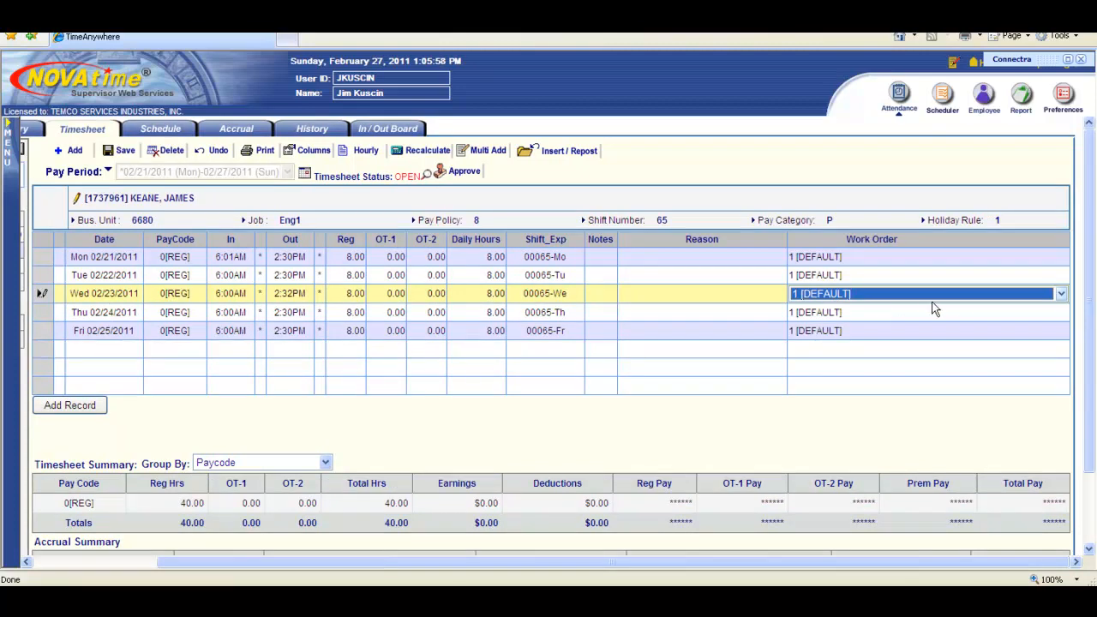
pyautogui.click(1061, 294)
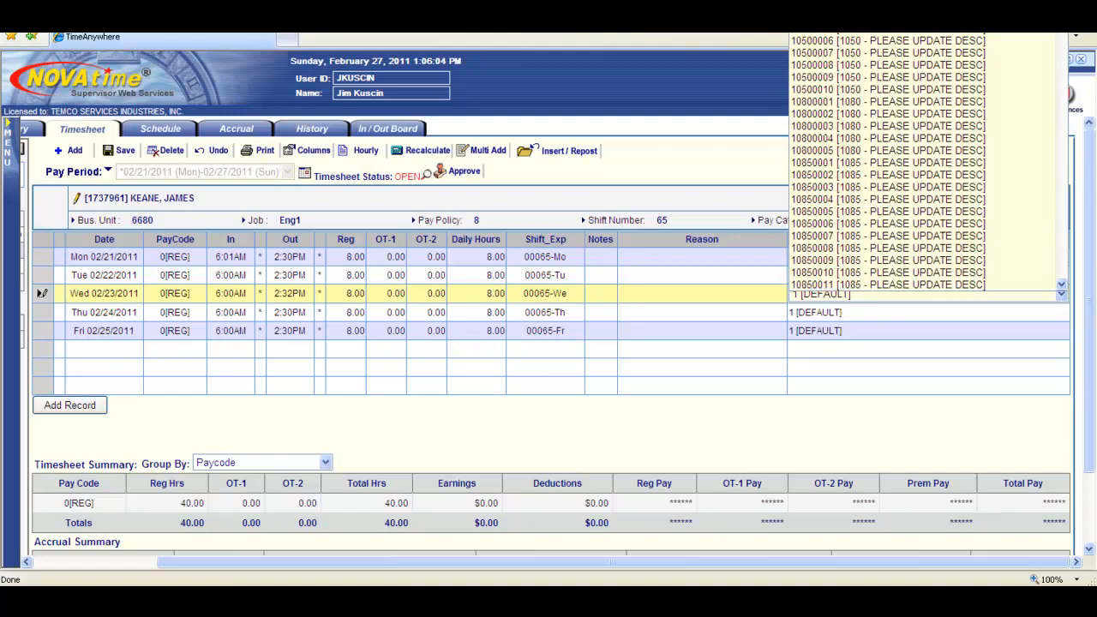
pyautogui.click(845, 36)
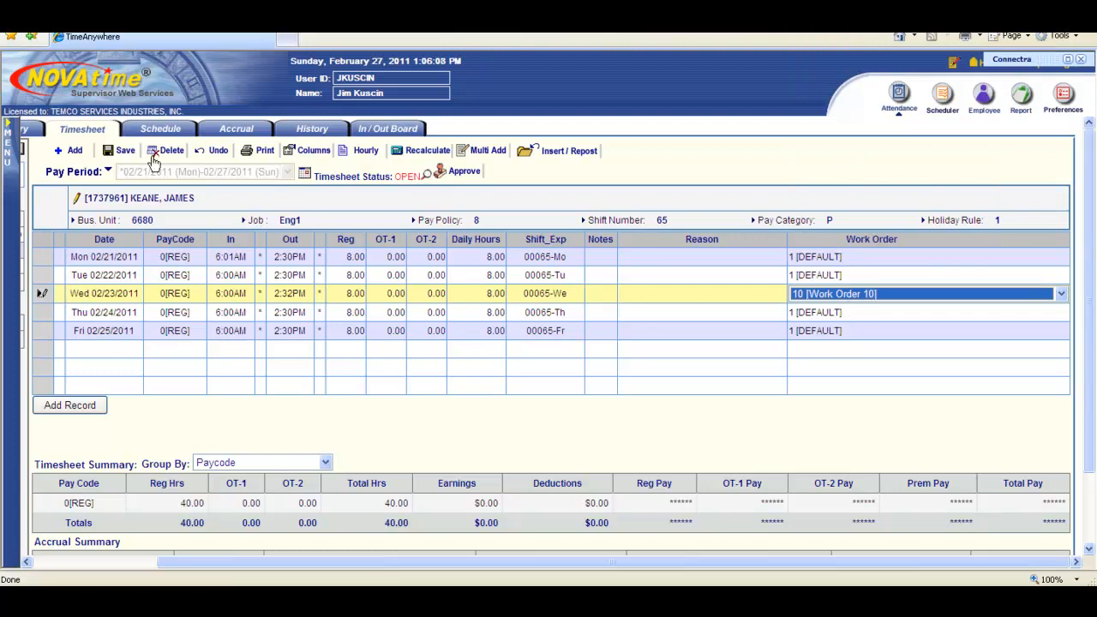
pyautogui.click(120, 151)
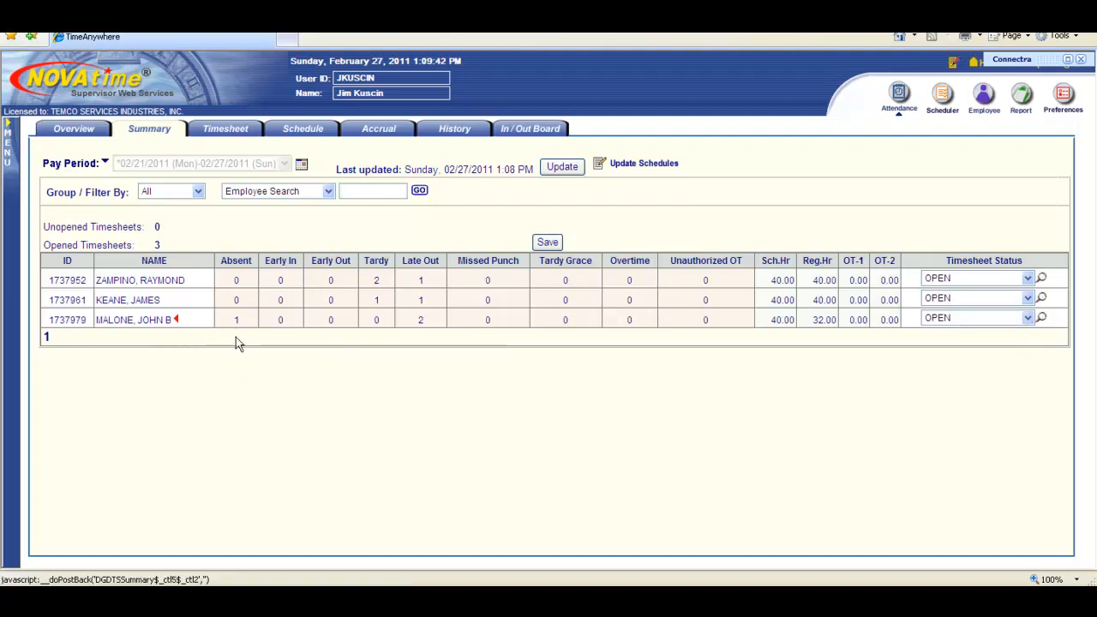
# - Add a Wed 02/23/2011 record with pay code 3[SICK] and 8.00 regular hours to the absent employee's timesheet and save
pyautogui.click(160, 328)
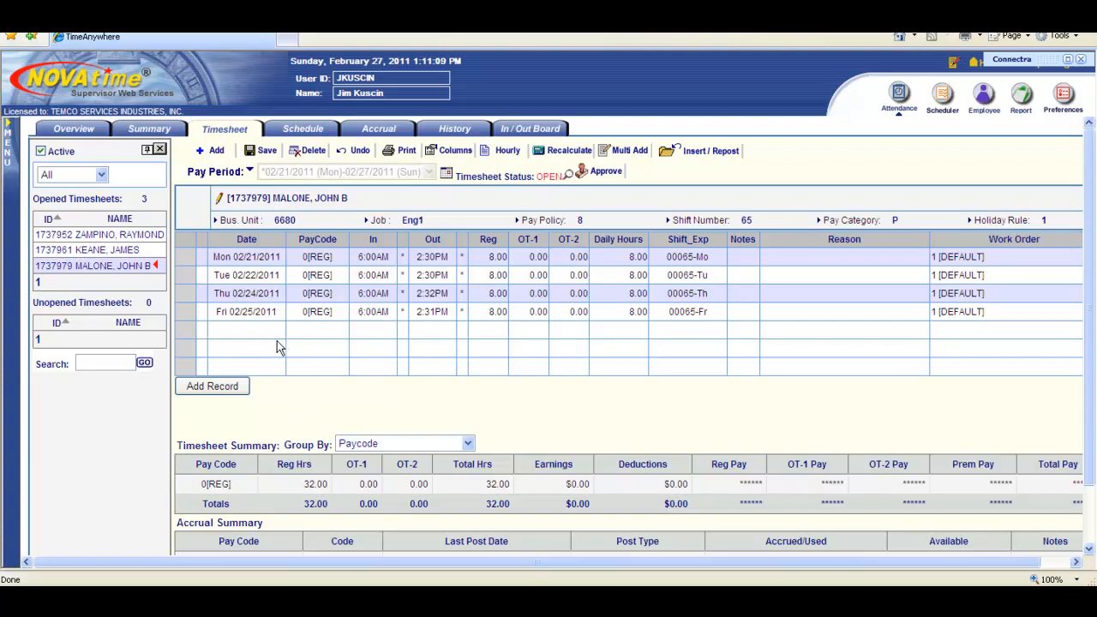
pyautogui.click(262, 330)
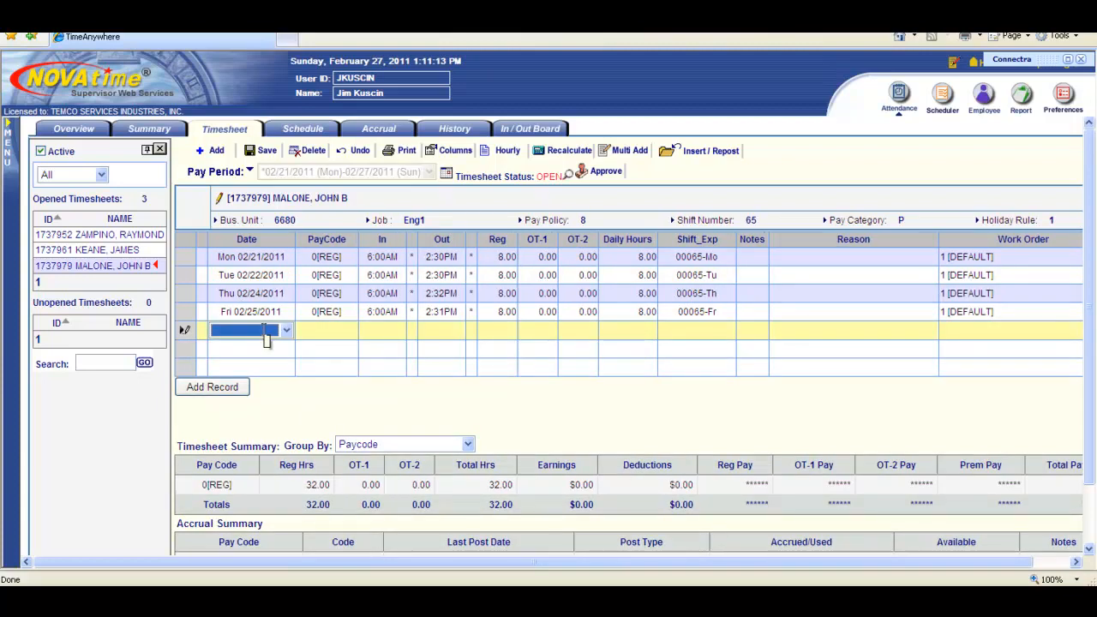
pyautogui.click(286, 331)
pyautogui.click(276, 383)
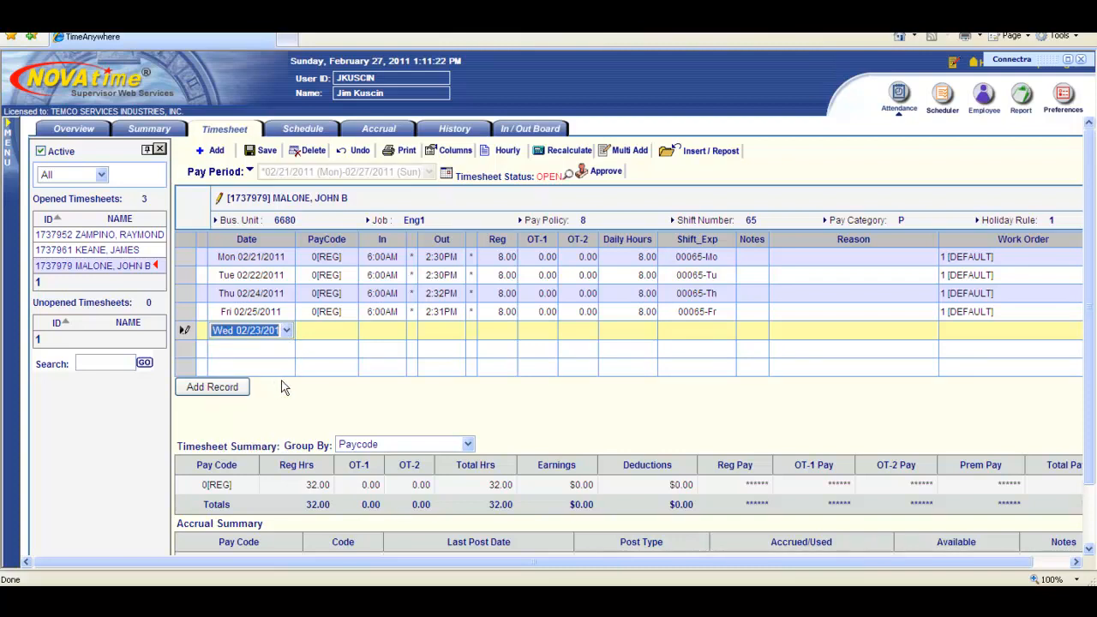
pyautogui.click(336, 332)
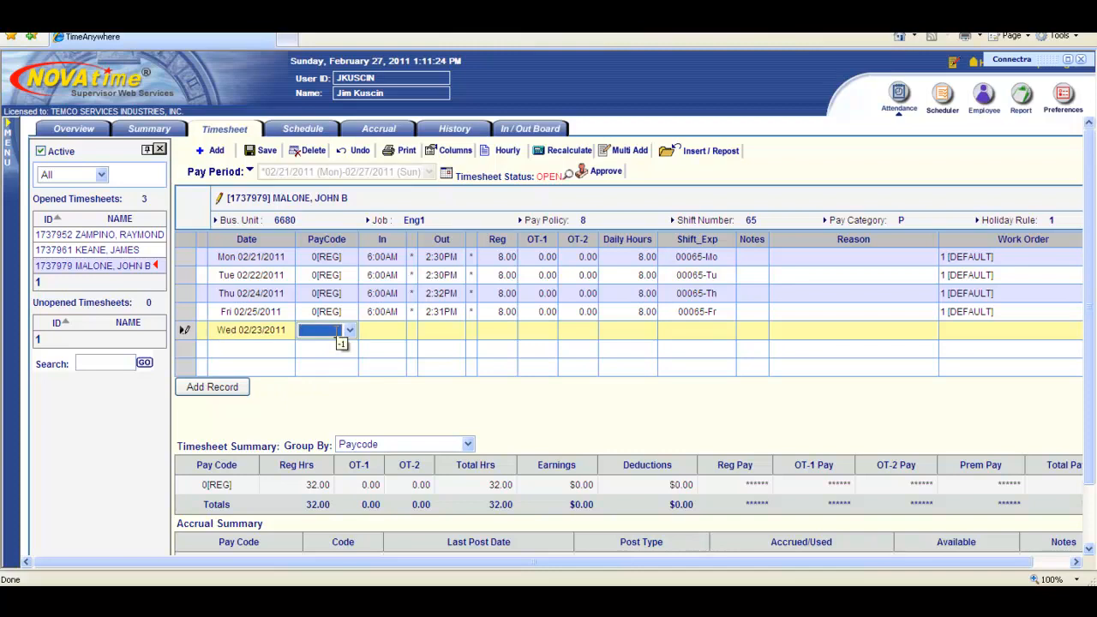
pyautogui.click(348, 332)
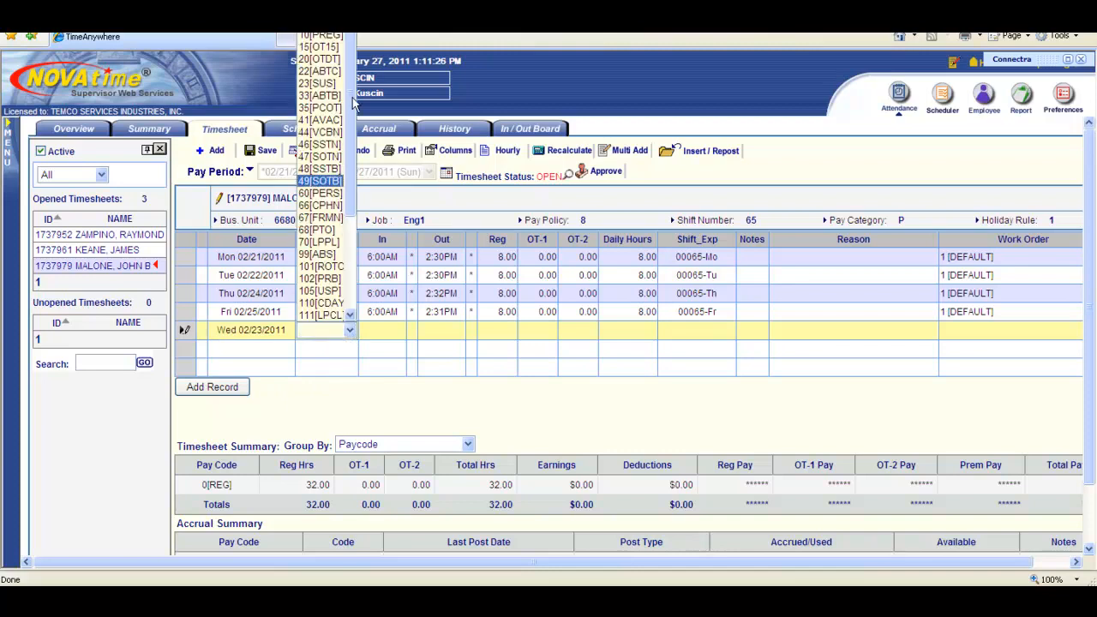
pyautogui.click(334, 13)
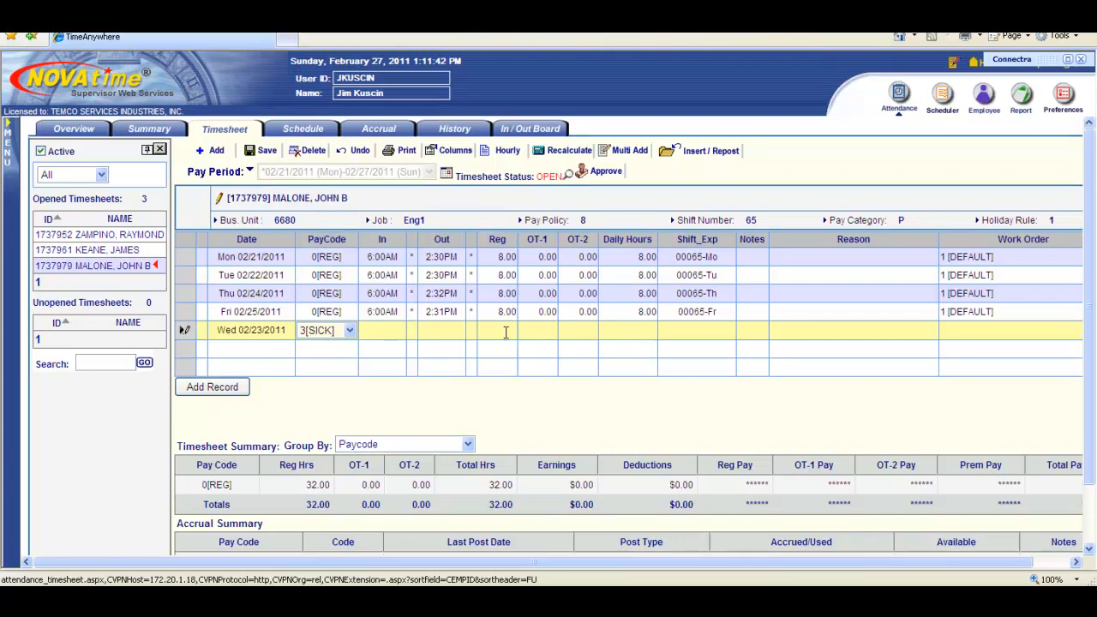
pyautogui.click(506, 331)
pyautogui.write('8.00')
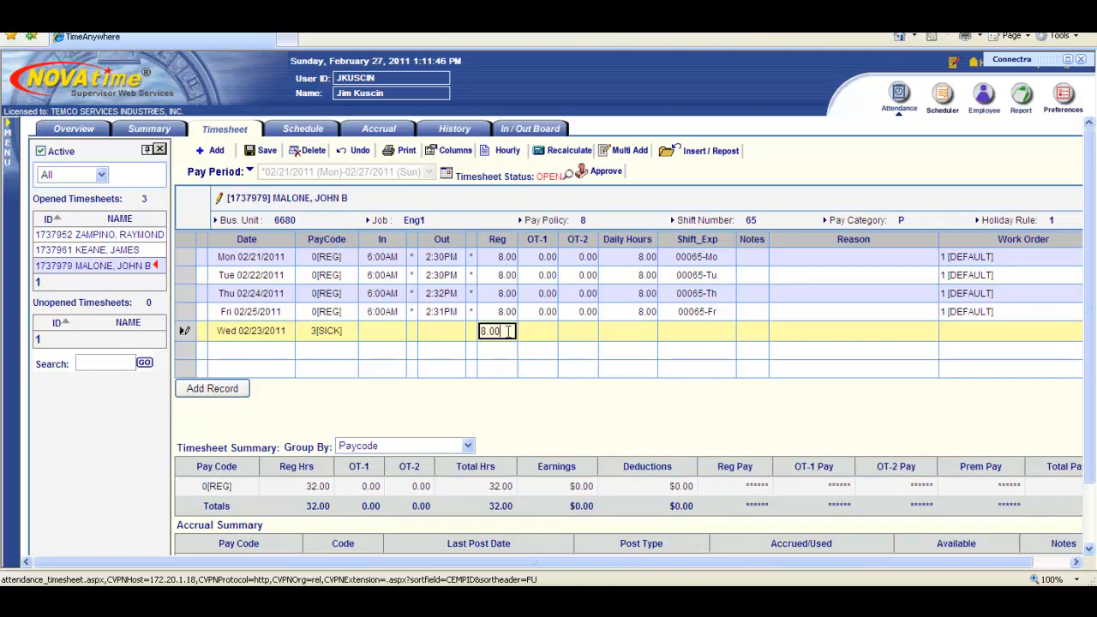
pyautogui.click(441, 364)
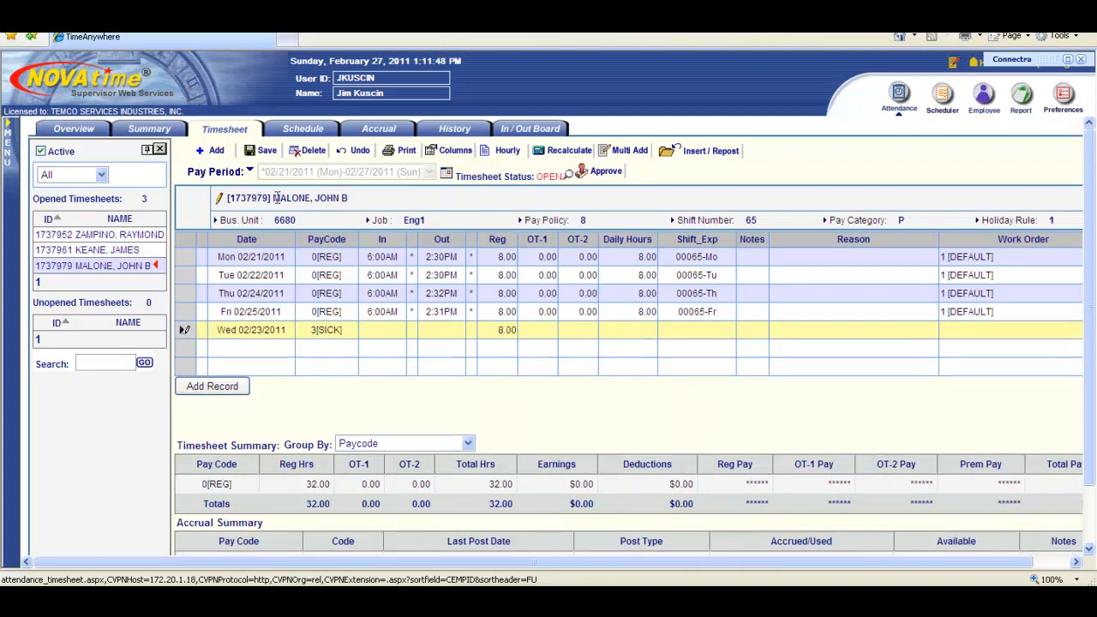
pyautogui.click(265, 154)
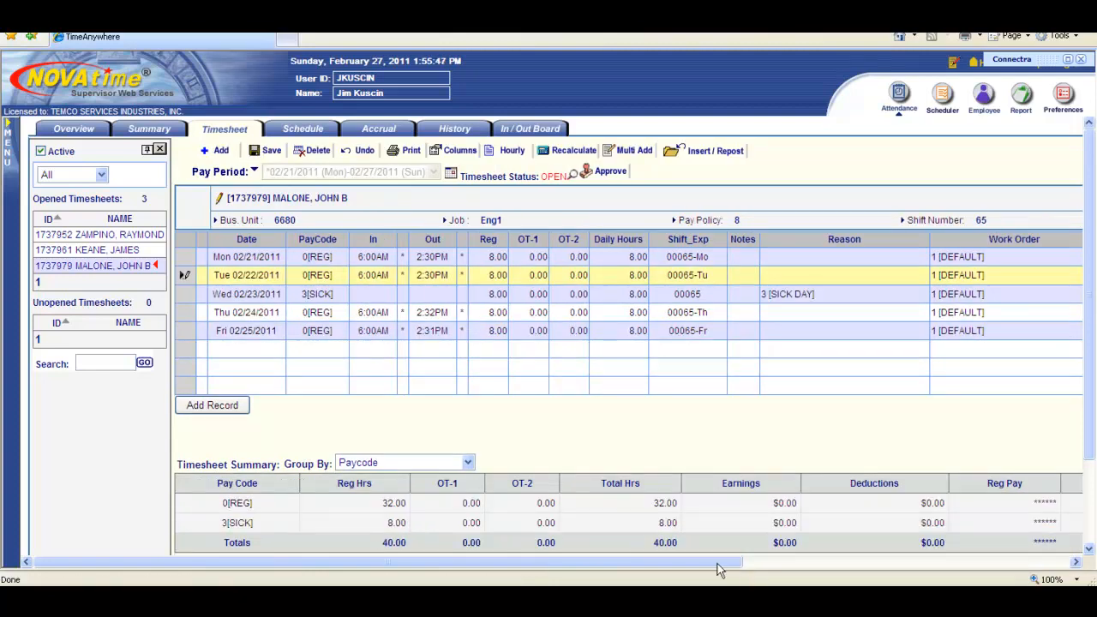
# - Assign business unit 1010 [NY COMMERCIAL PASS THRU] and job CEN11 [Chief Engineer, shift 1] to the timesheet record being edited
pyautogui.moveTo(719, 570); pyautogui.dragTo(1096, 563)
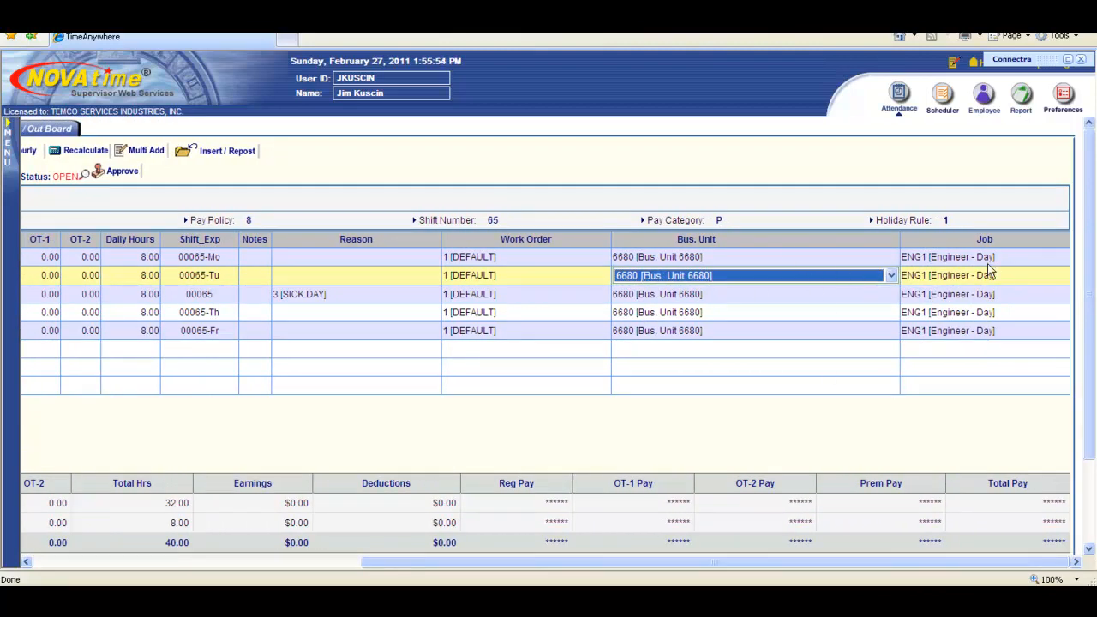
pyautogui.click(892, 275)
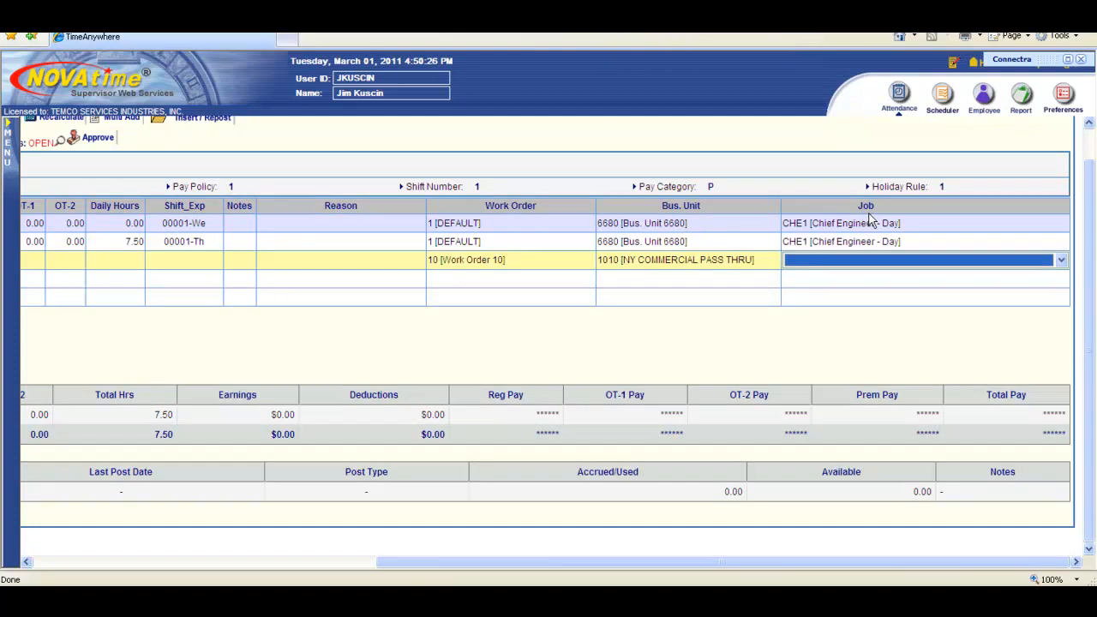
pyautogui.click(1061, 261)
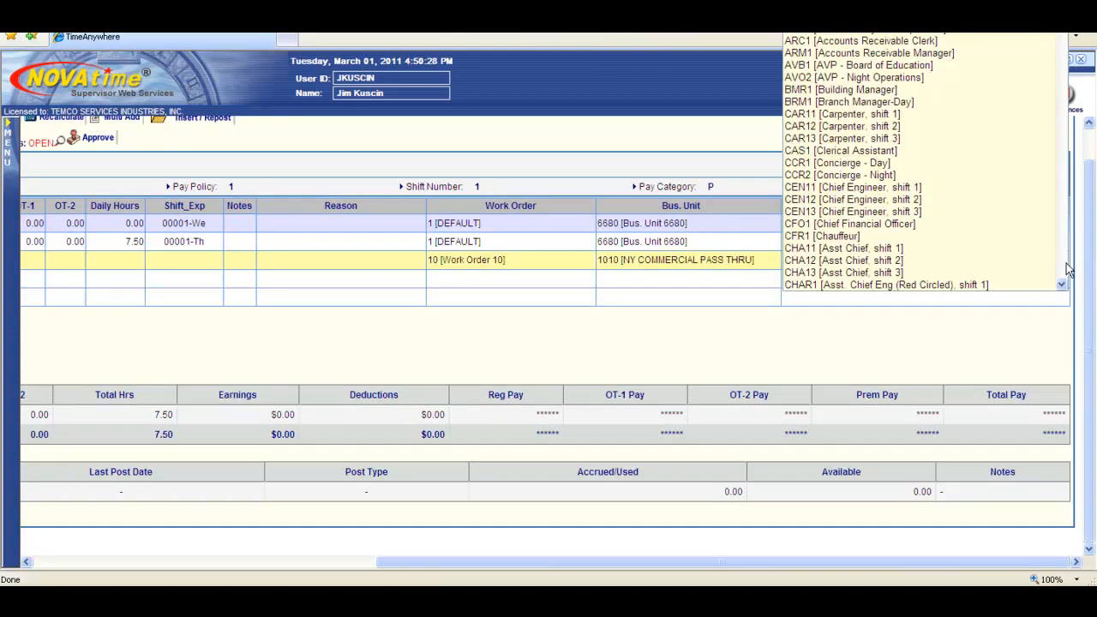
pyautogui.click(914, 187)
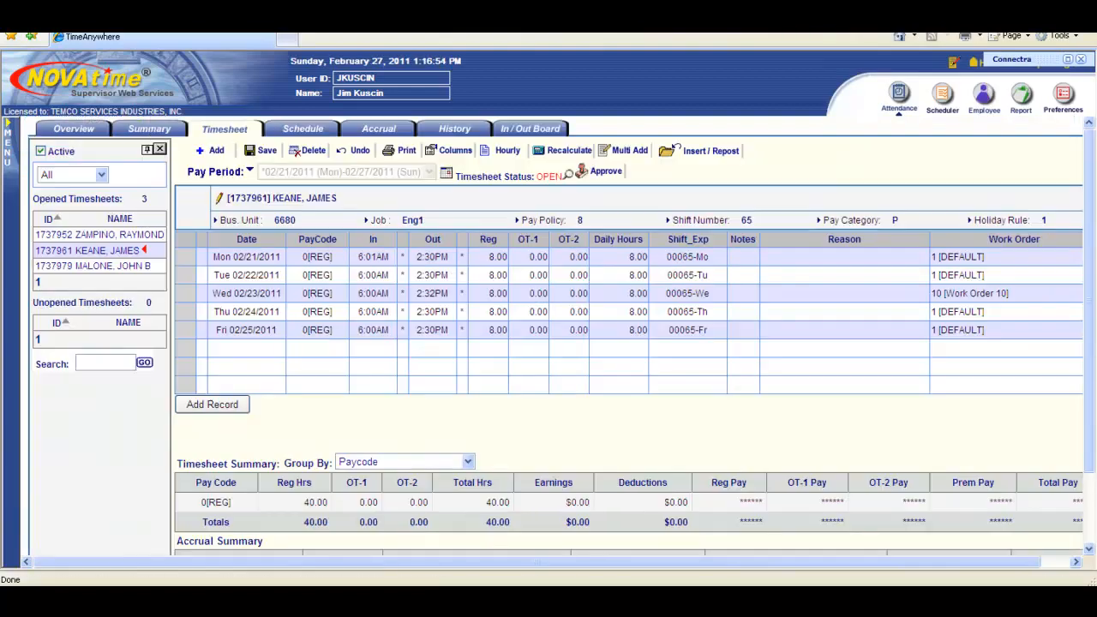
# - Check the summary for remaining exceptions, reopen the second employee's timesheet and approve it
pyautogui.click(151, 131)
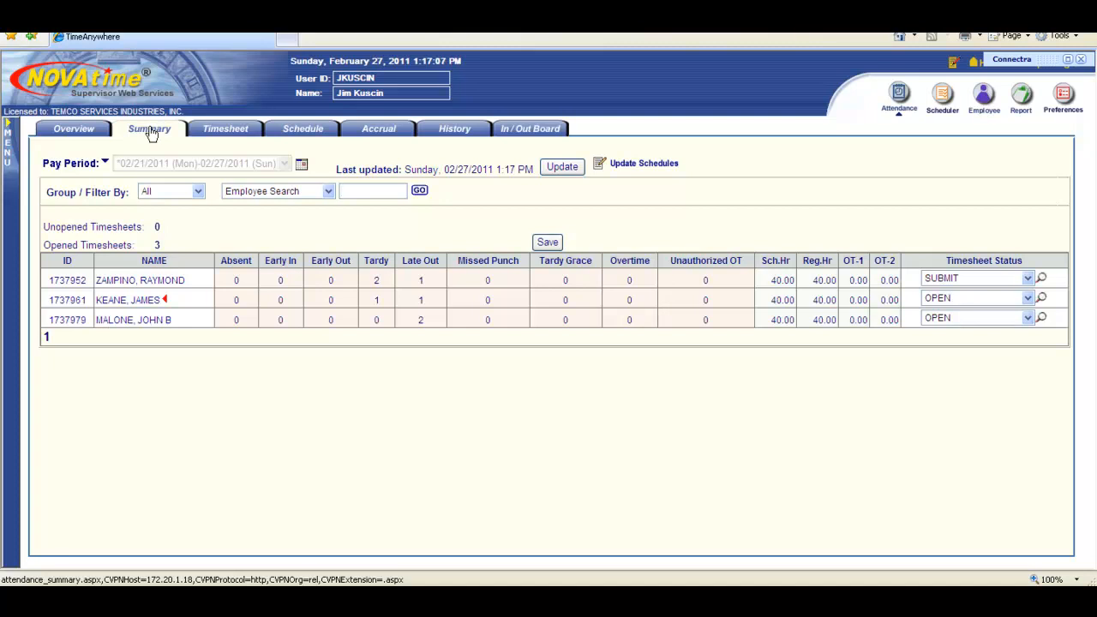
pyautogui.click(144, 301)
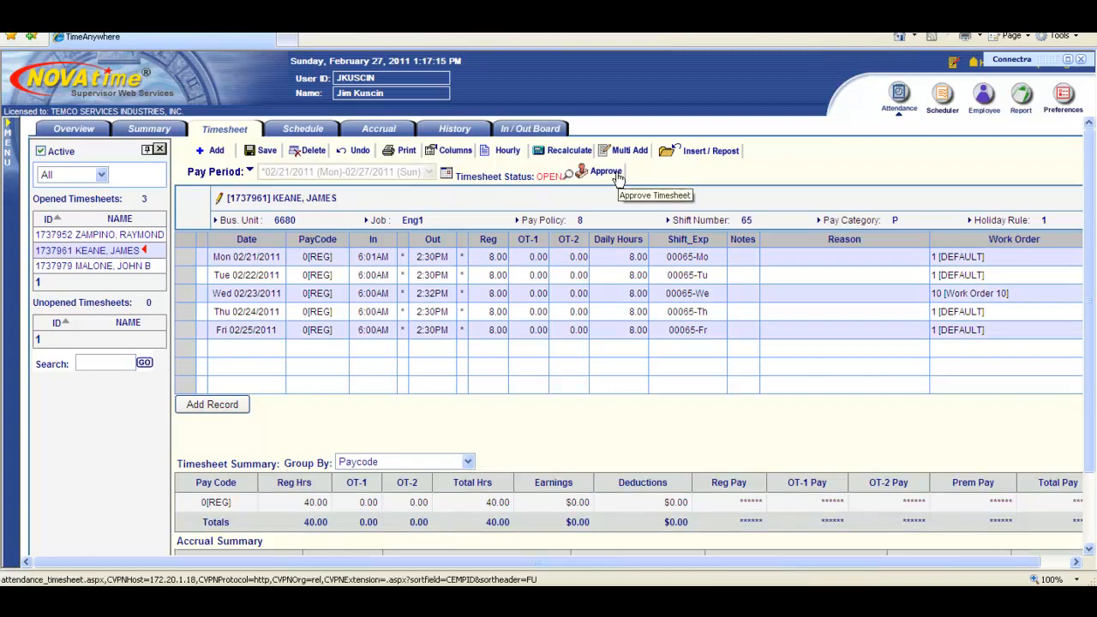
pyautogui.click(617, 175)
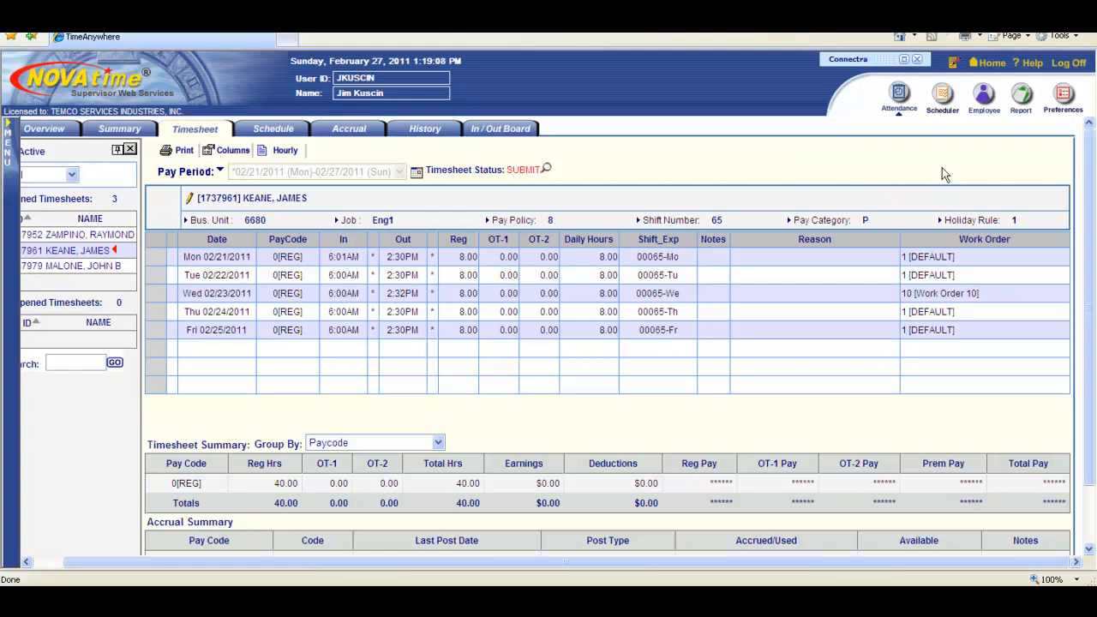
# - Log off from the supervisor web services and sign out of the Connectra portal
pyautogui.click(1076, 64)
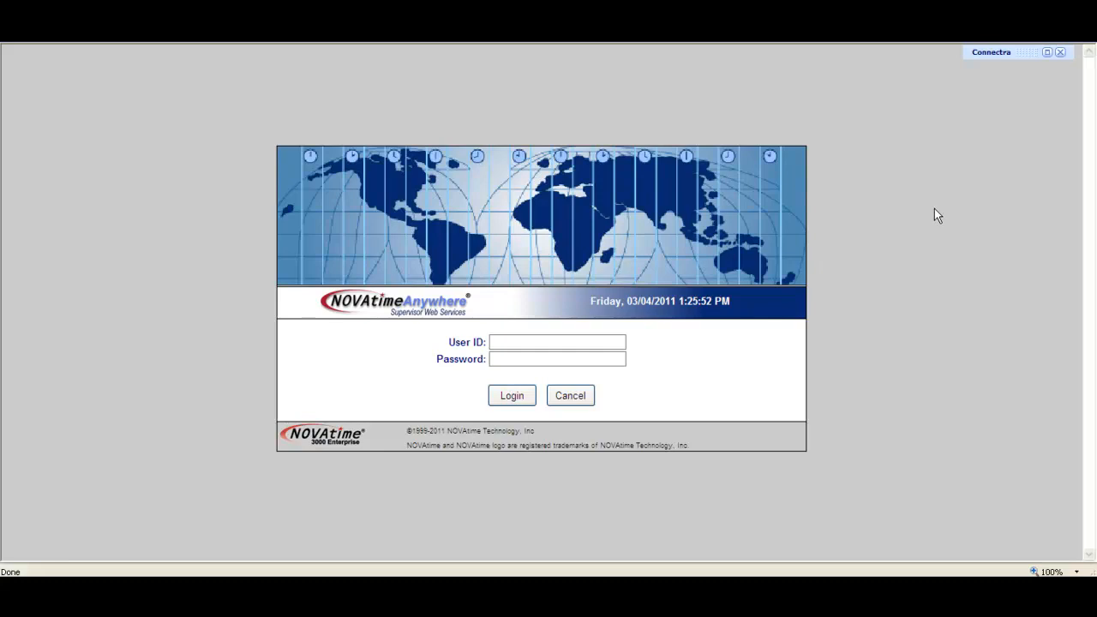
pyautogui.click(1049, 54)
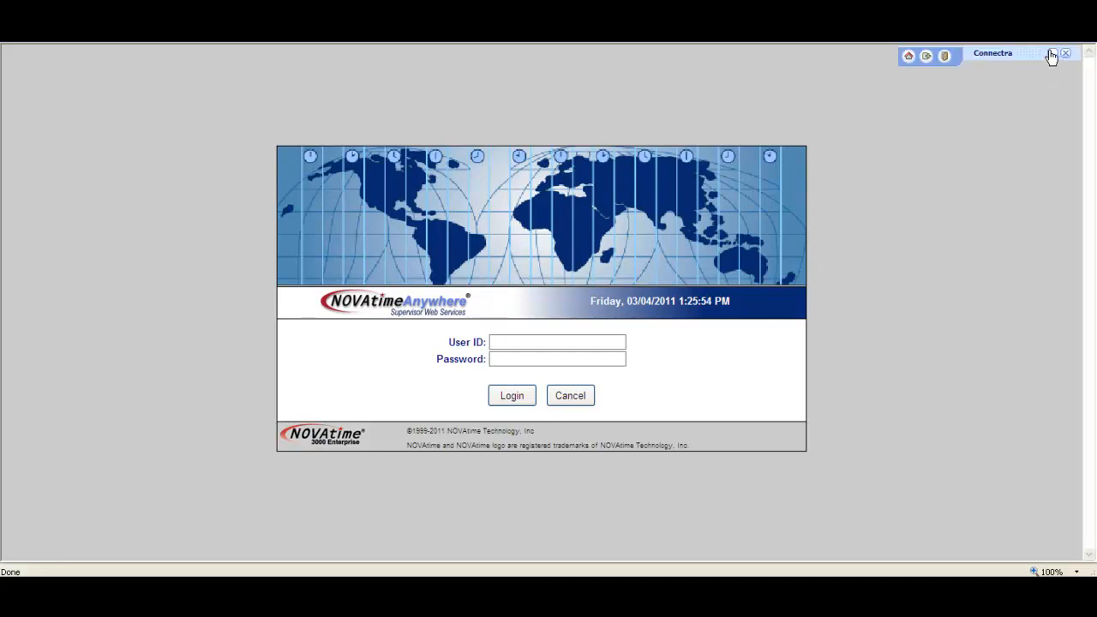
pyautogui.click(945, 58)
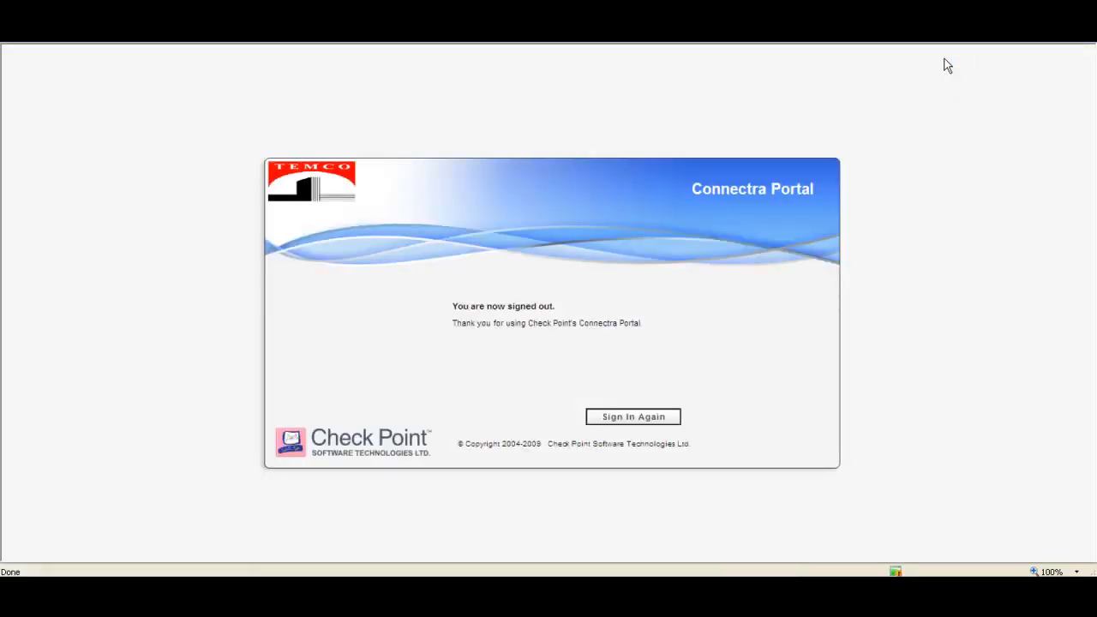